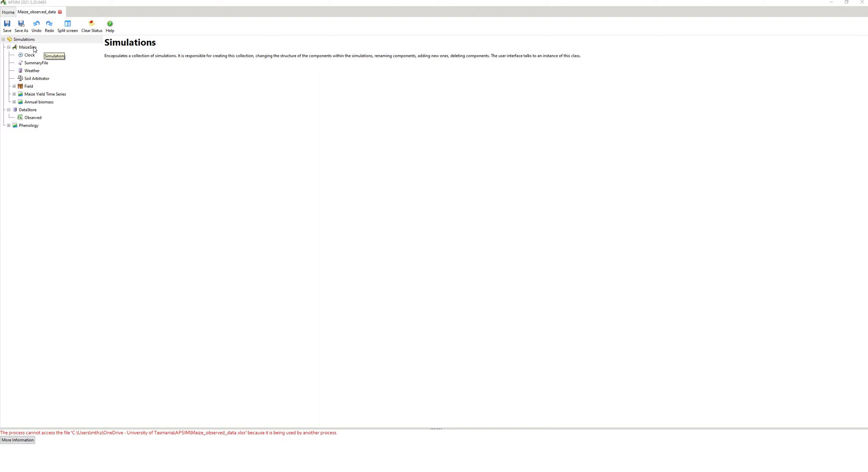
Step: Run the MaizeSim simulation from its context menu until it finishes in 3.82 seconds
right_click(34, 49)
click(46, 53)
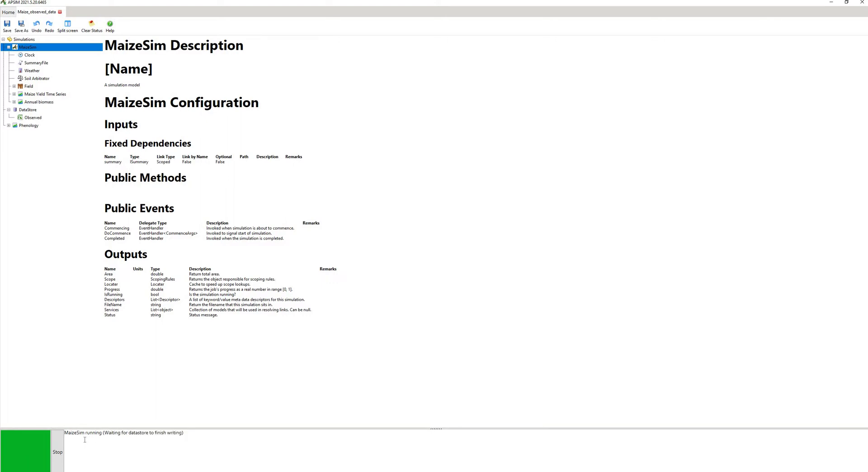
Step: Show the MaizeSim summary log and scroll to its final 'Simulation terminated normally' entry
click(42, 64)
drag(867, 70, 866, 425)
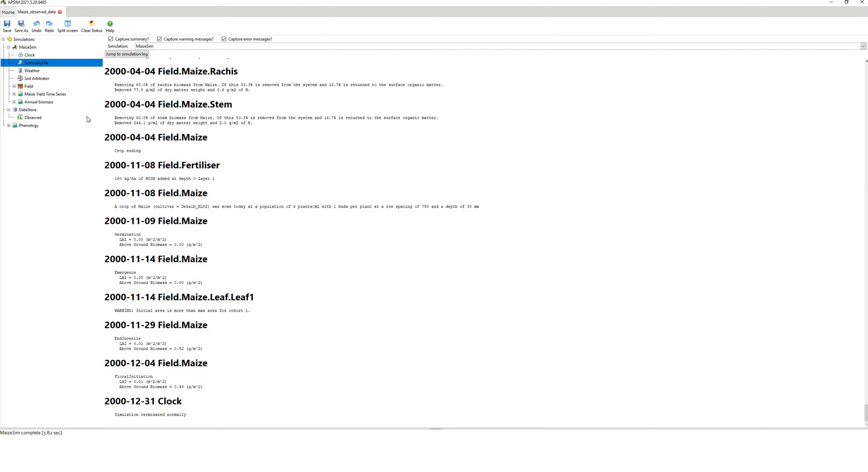
Step: Export the DataStore output to Excel as Maize_observed_data.xlsx
right_click(32, 112)
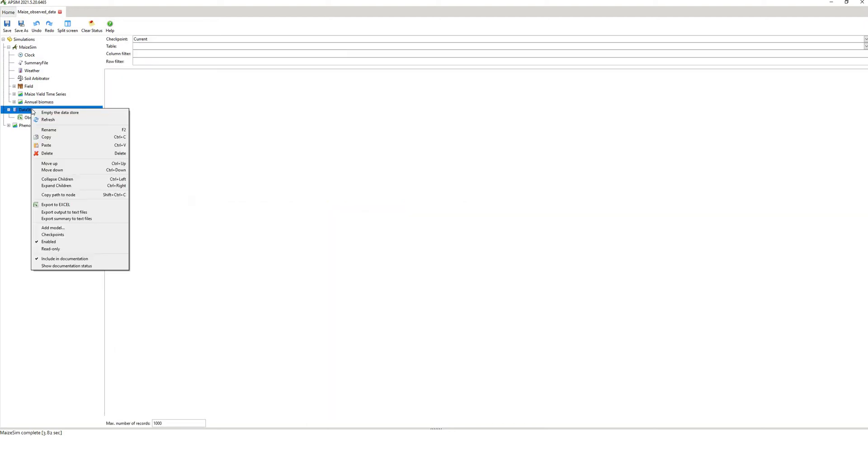
click(54, 205)
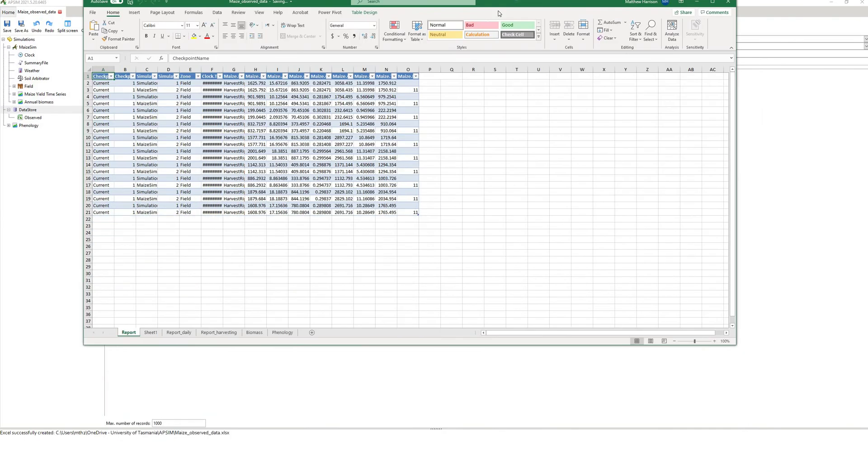
Step: Maximize the workbook and AutoFit the Report sheet's columns A–O to their contents
double_click(317, 67)
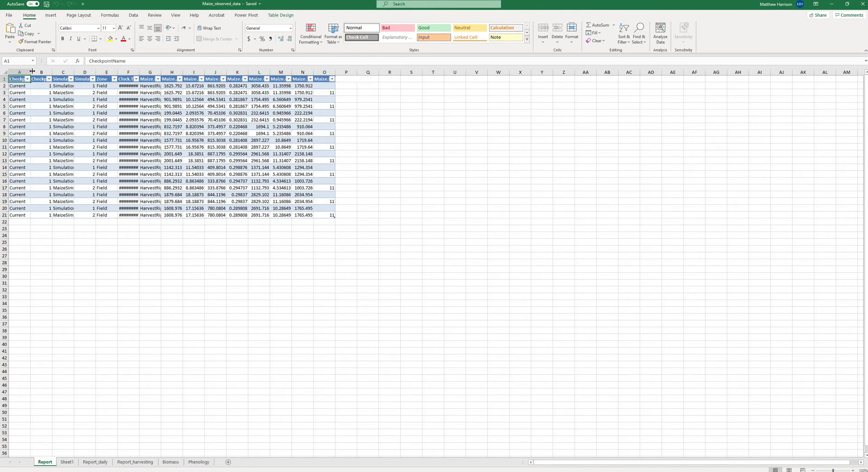
drag(20, 72, 335, 72)
double_click(336, 71)
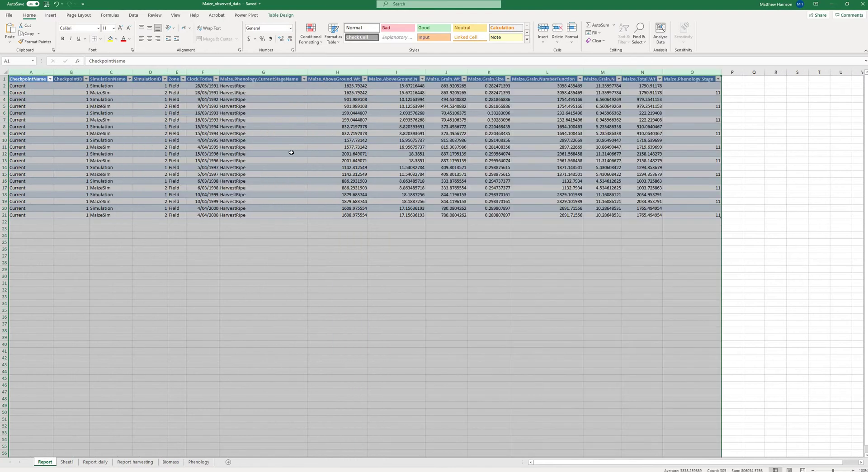
click(261, 279)
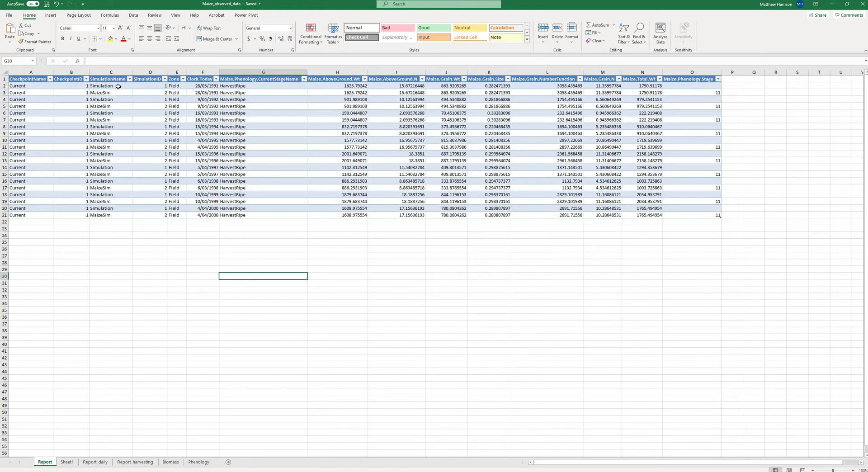
Step: Check the SimulationName values in cells C2 and C3, then return to APSIM
click(107, 84)
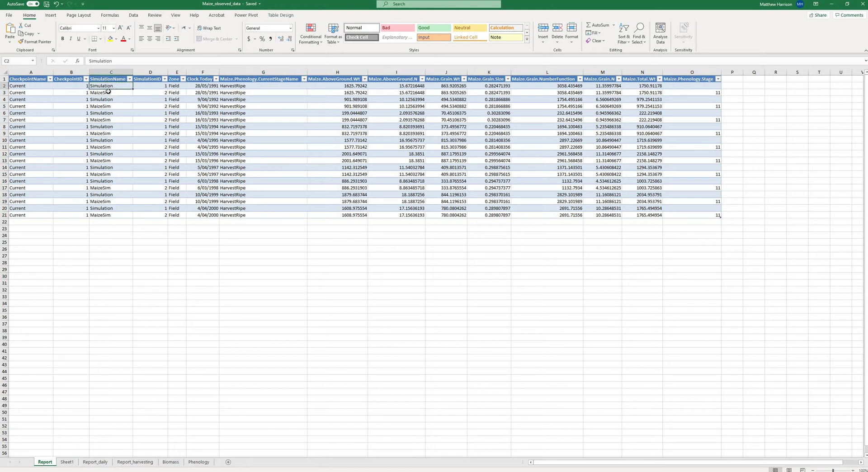
click(108, 91)
key(alt+Tab)
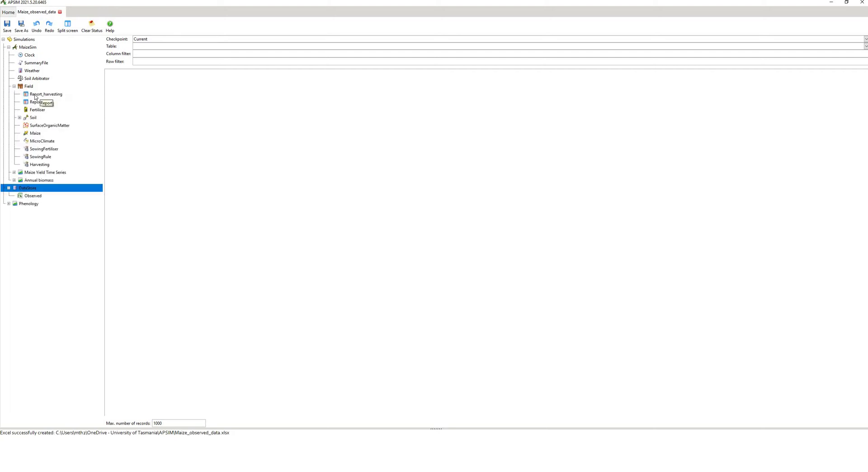
Step: Review the Report_harvesting reporting variables under Field, then go back to Excel
click(36, 95)
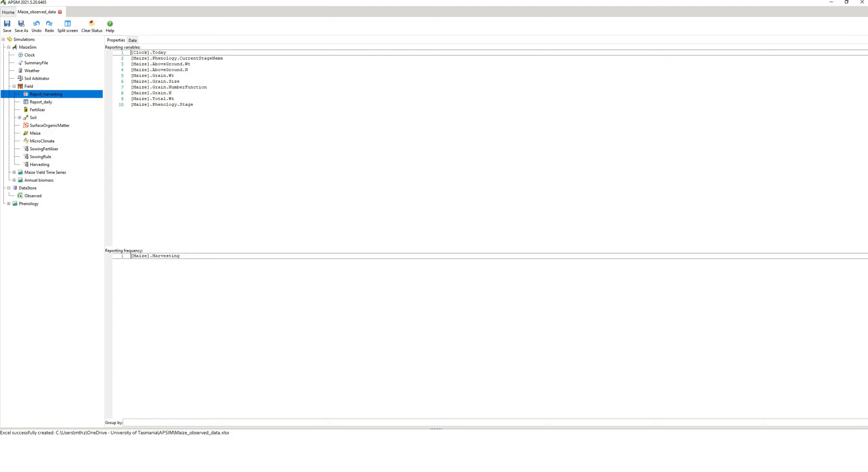
key(alt+Tab)
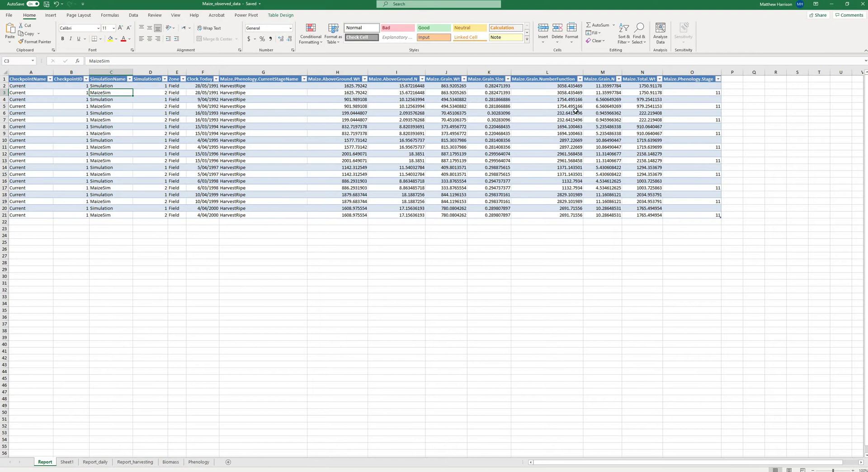
Step: Look over Sheet1, AutoFit Report_daily columns A–G so dates display, then return to APSIM
click(67, 462)
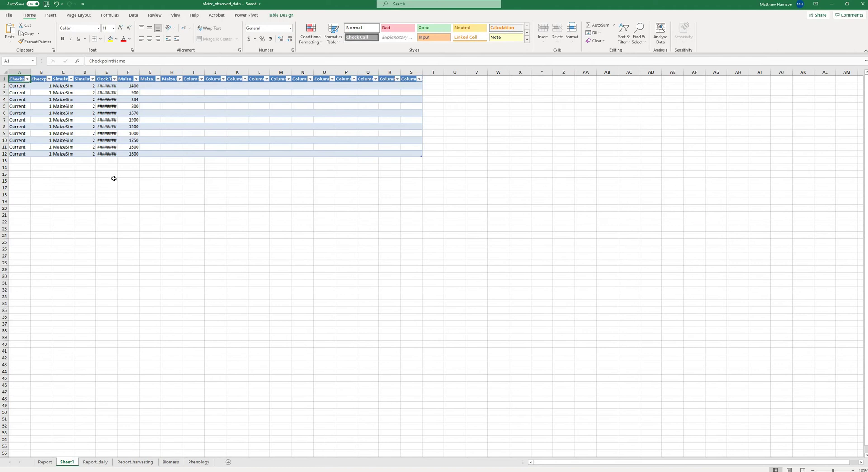
click(113, 180)
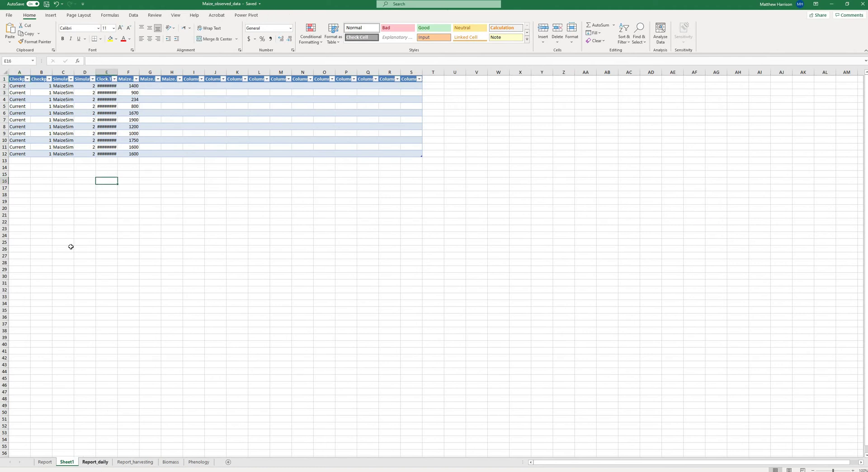
click(95, 462)
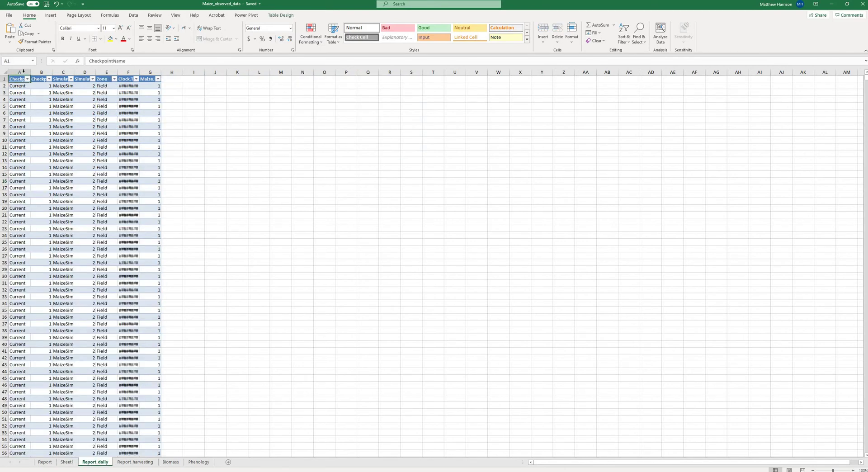
drag(19, 72, 161, 73)
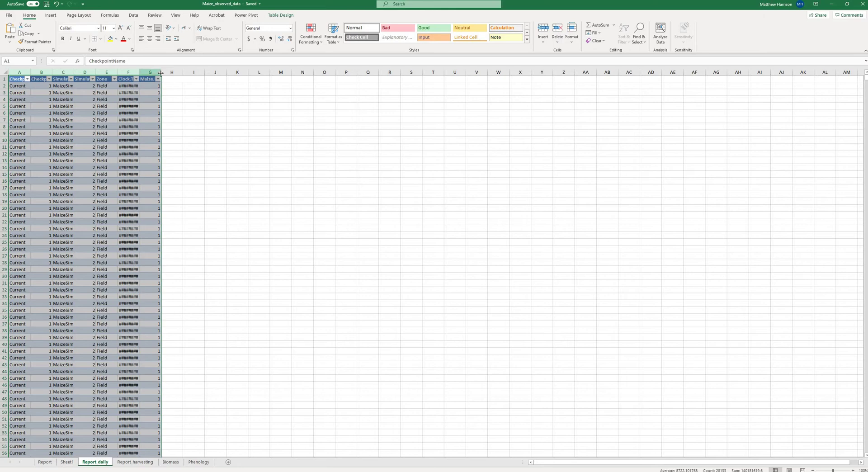
double_click(161, 72)
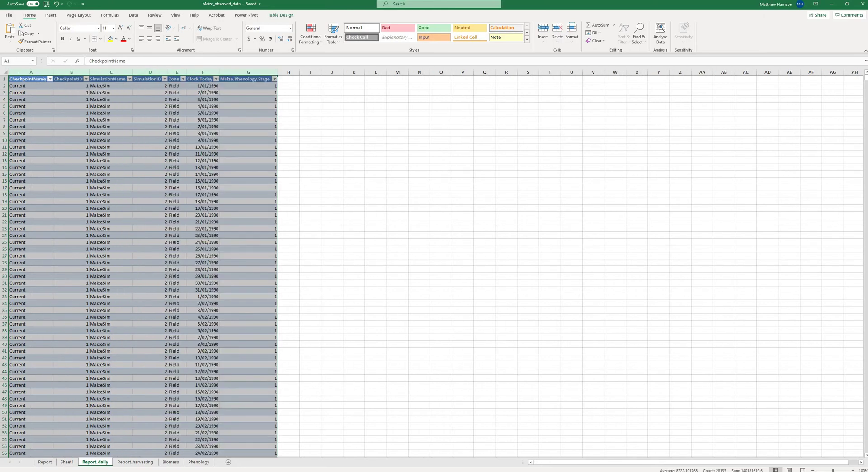
click(481, 454)
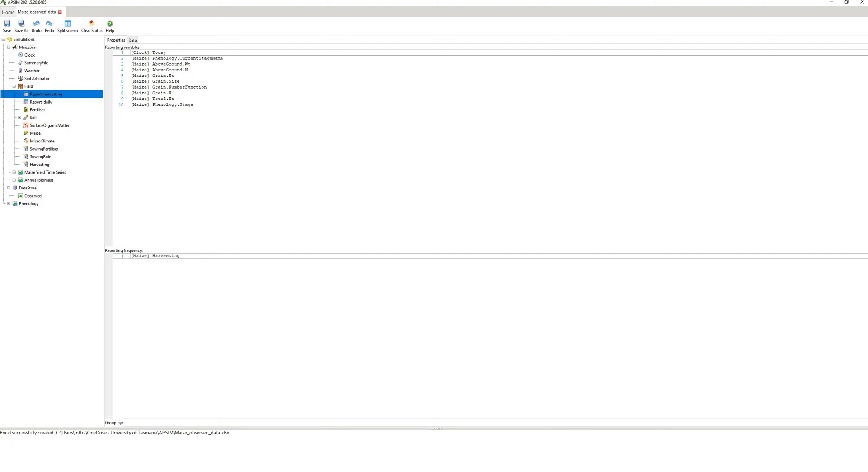
Step: Bring the Excel workbook's Report_daily sheet back to the front
key(alt+Tab)
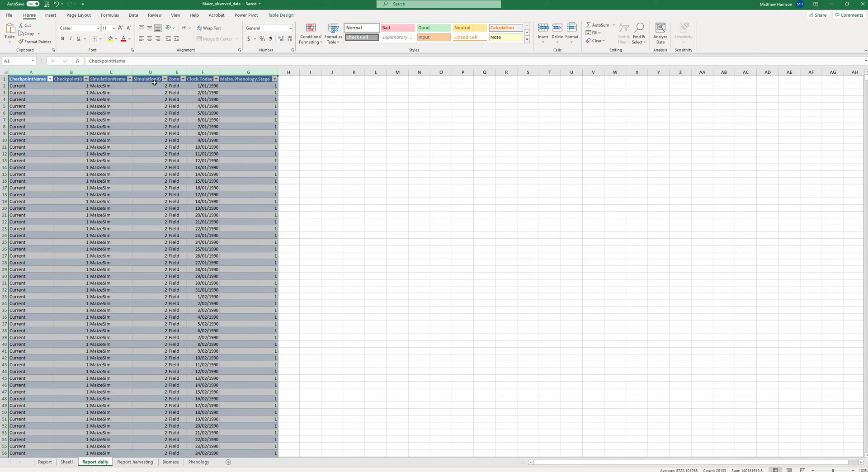
Step: Check the Clock.Today date in cell F3 of Report_daily
click(210, 93)
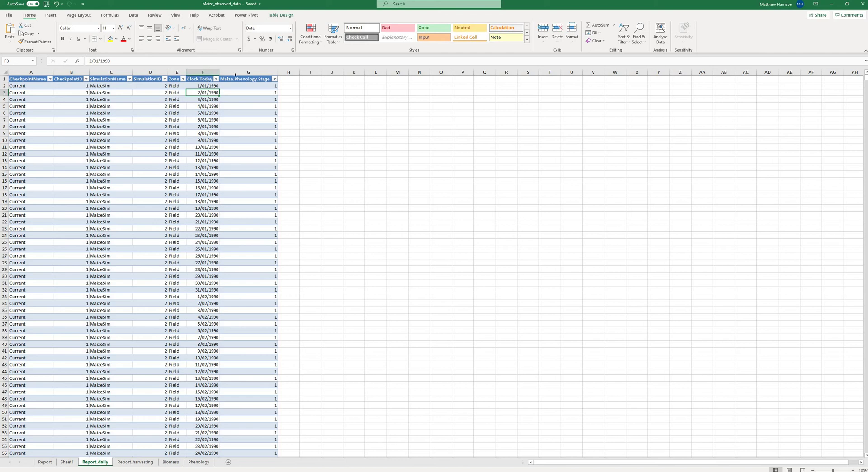
Step: View Report_daily's variables and EndOfDay reporting frequency in APSIM, then return to Excel
key(alt+Tab)
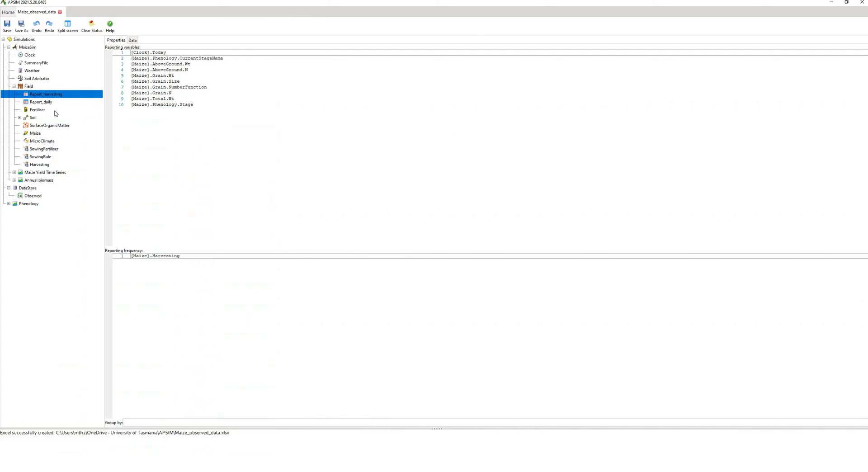
click(103, 100)
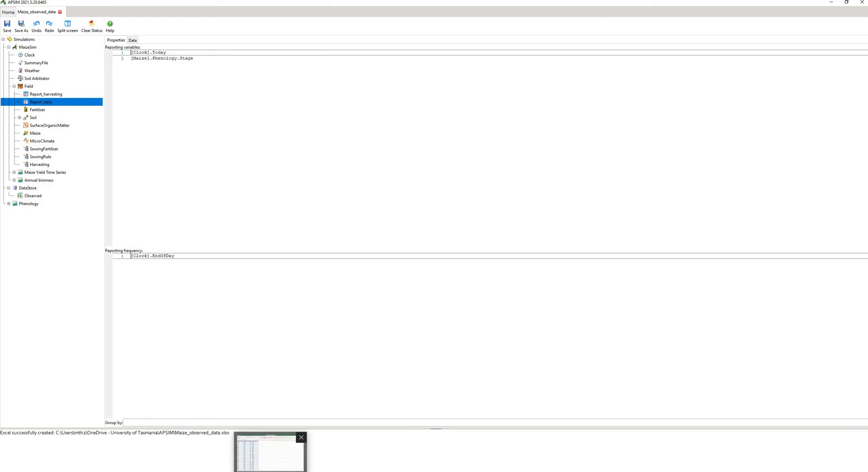
click(271, 448)
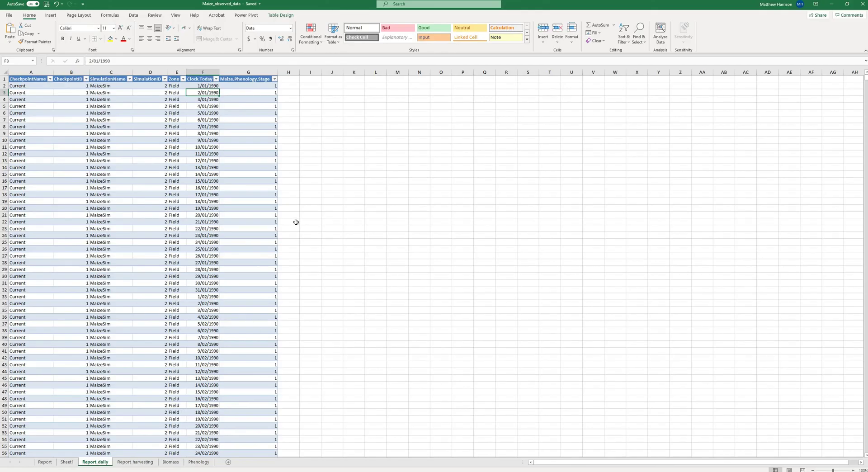
Step: Scroll down through the Report_daily rows, then switch back to APSIM
scroll(850, 89, down, 9)
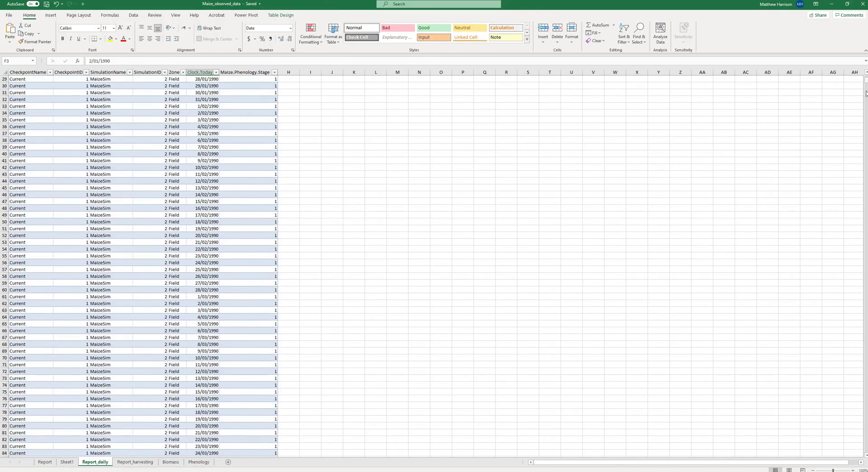
drag(866, 93, 455, 154)
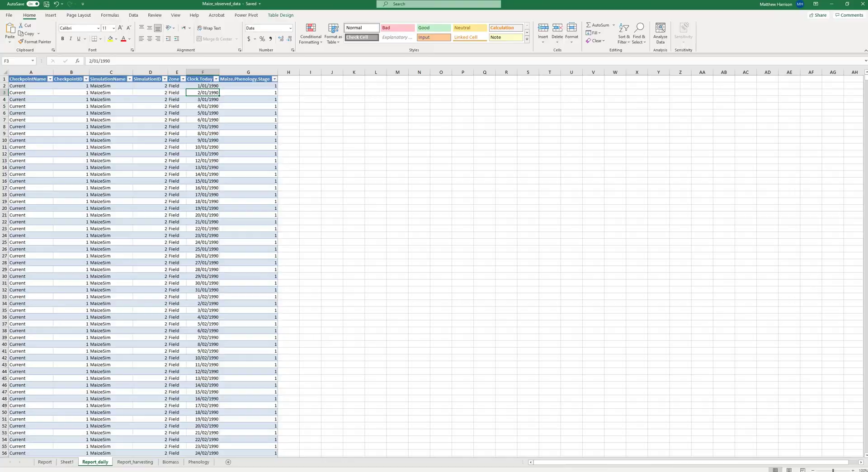
key(alt+Tab)
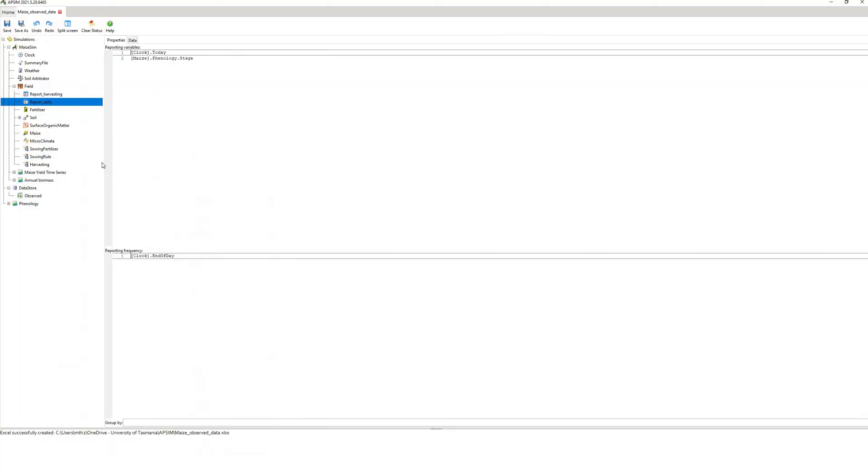
Step: Export the DataStore's stored output to text files from its context menu
right_click(25, 189)
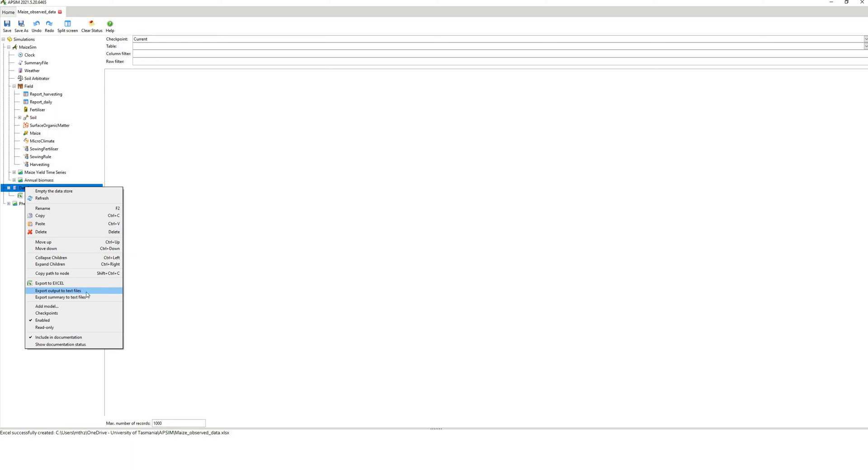
click(57, 291)
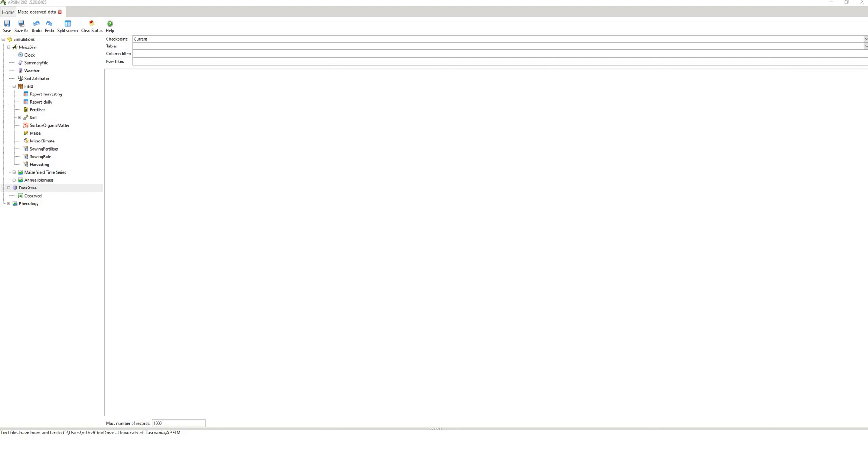
Step: Bring Excel back to the front, showing Maize_observed_data.xlsx on the Report_daily sheet
key(alt+Tab)
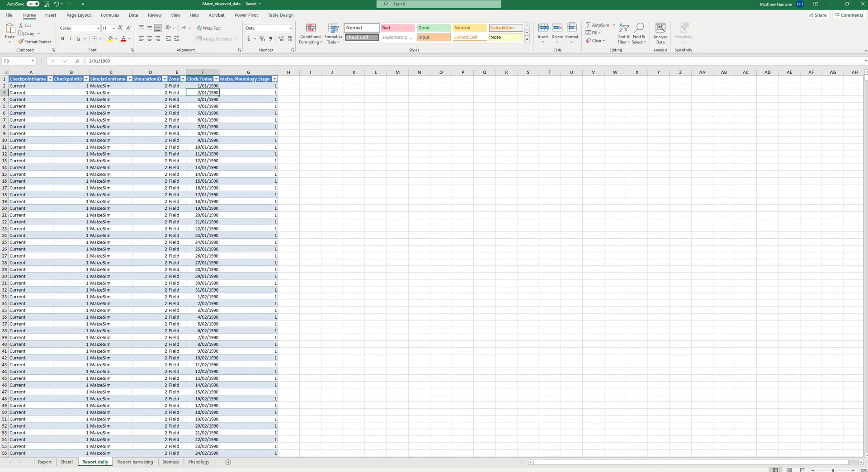